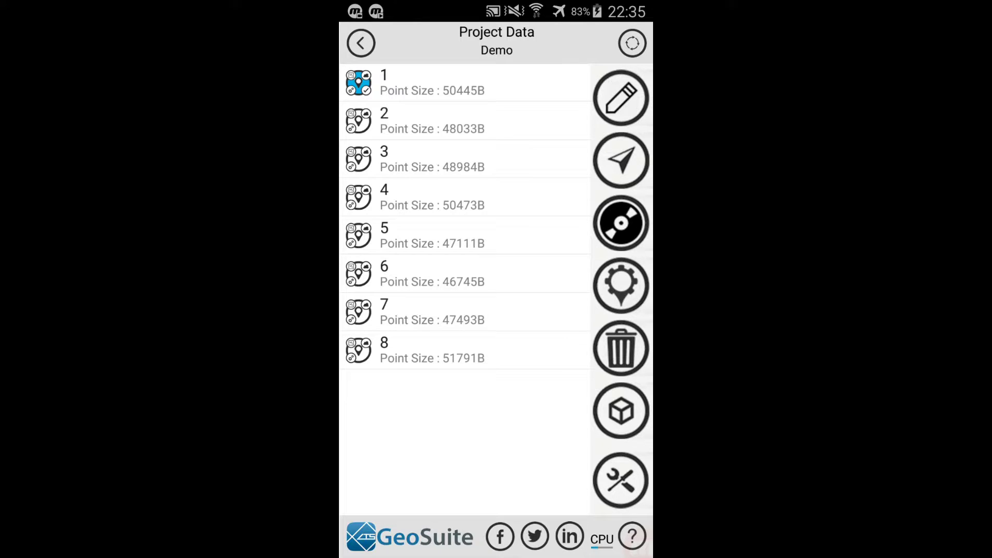
- Open the Field Tools screen from the Demo project's Project Data
left_click(621, 480)
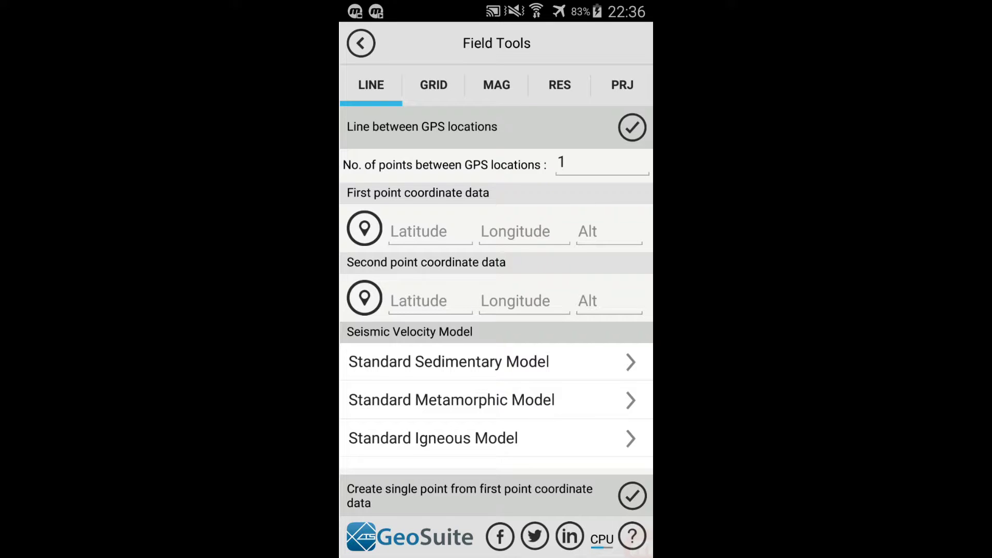
- On the PRJ tab, select project points 1, 2, 3 and 4
left_click(621, 84)
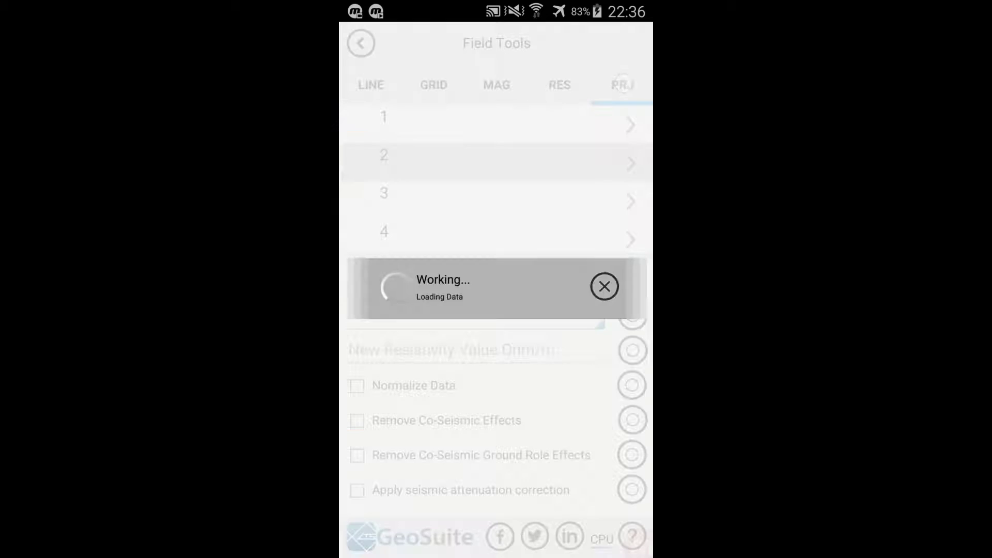
left_click(467, 121)
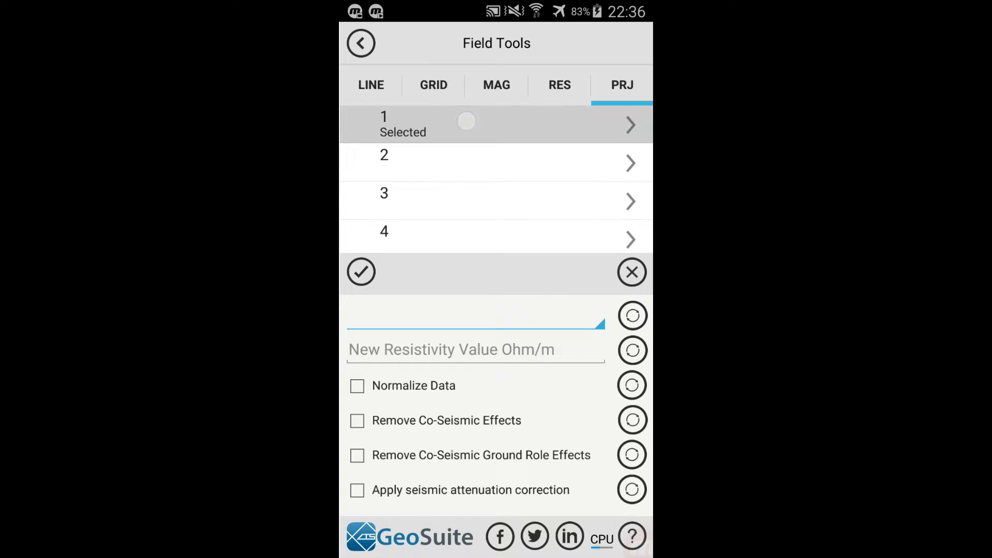
left_click(465, 162)
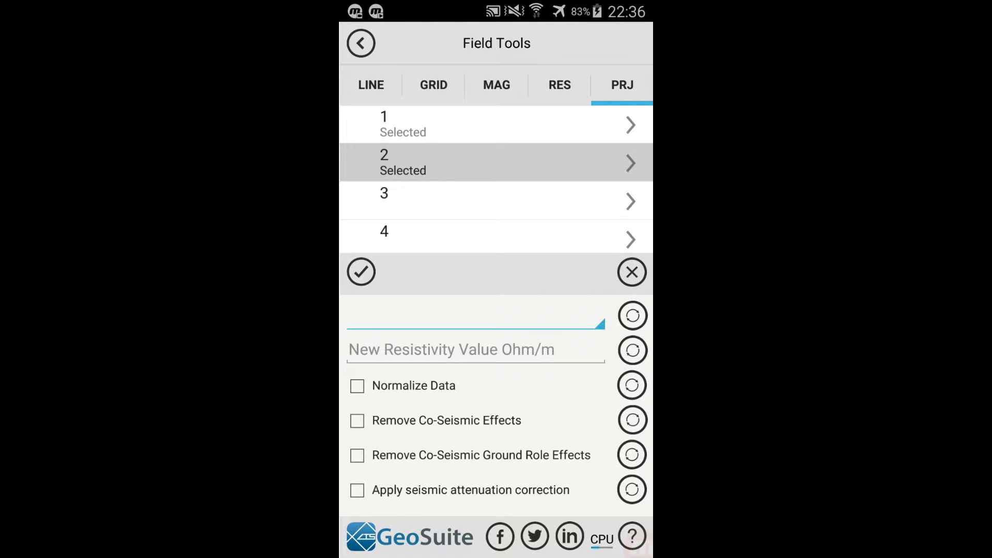
left_click(360, 271)
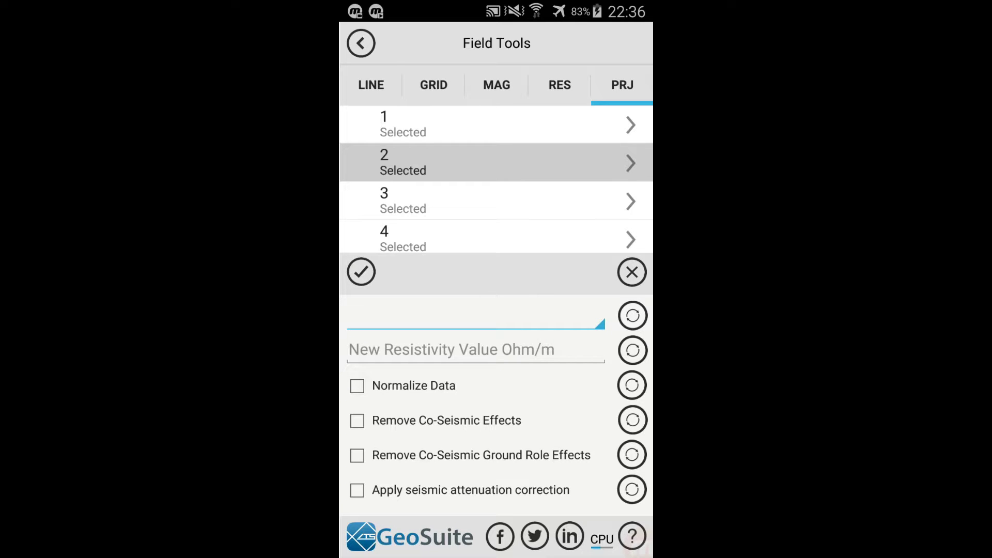
- Choose Standard Sedimentary Model and enter a new resistivity value of 30 Ohm/m
left_click(488, 310)
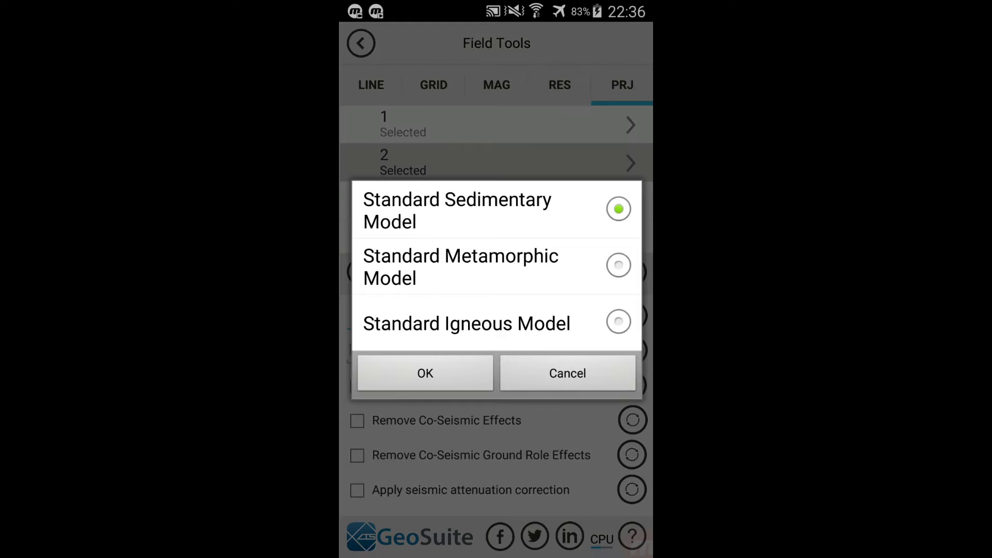
left_click(425, 373)
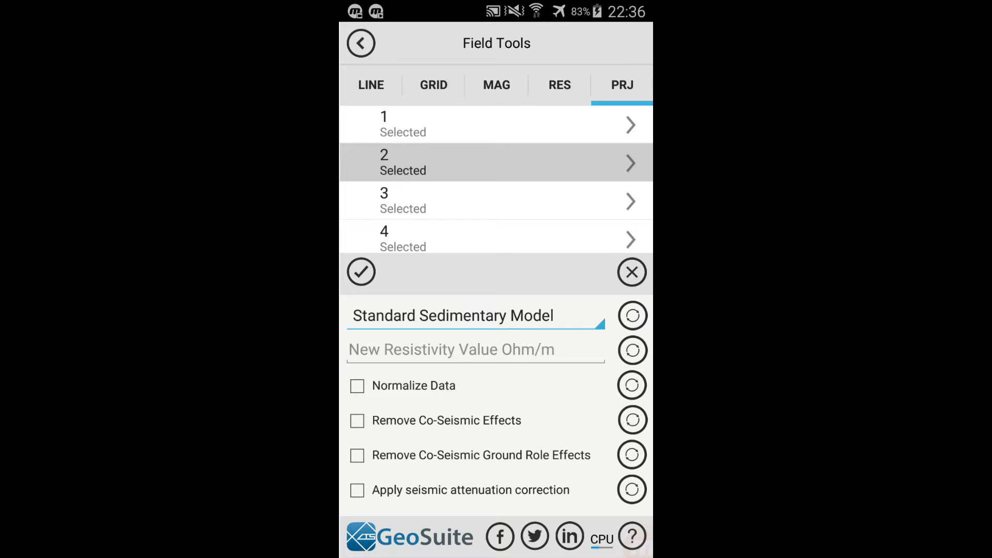
left_click(476, 350)
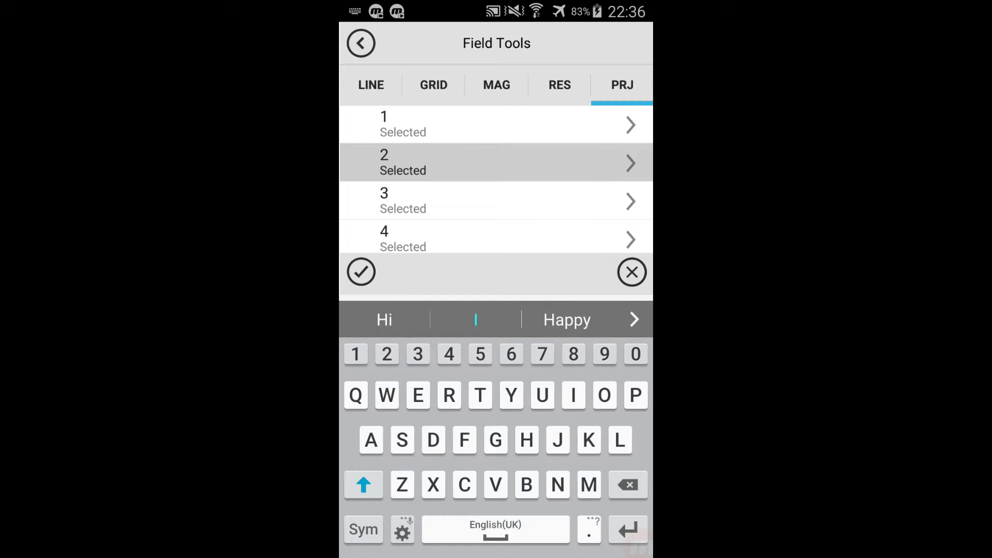
type("3")
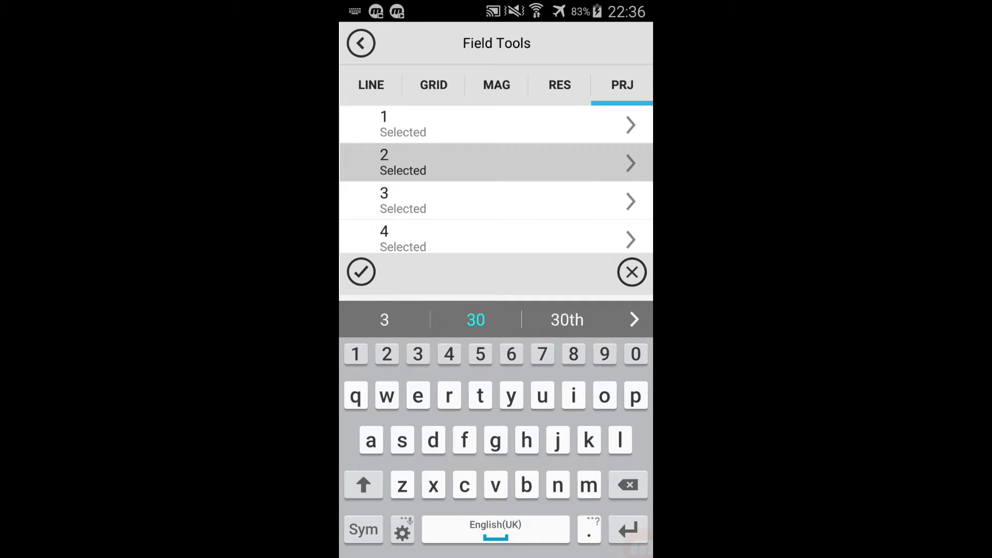
key("Return")
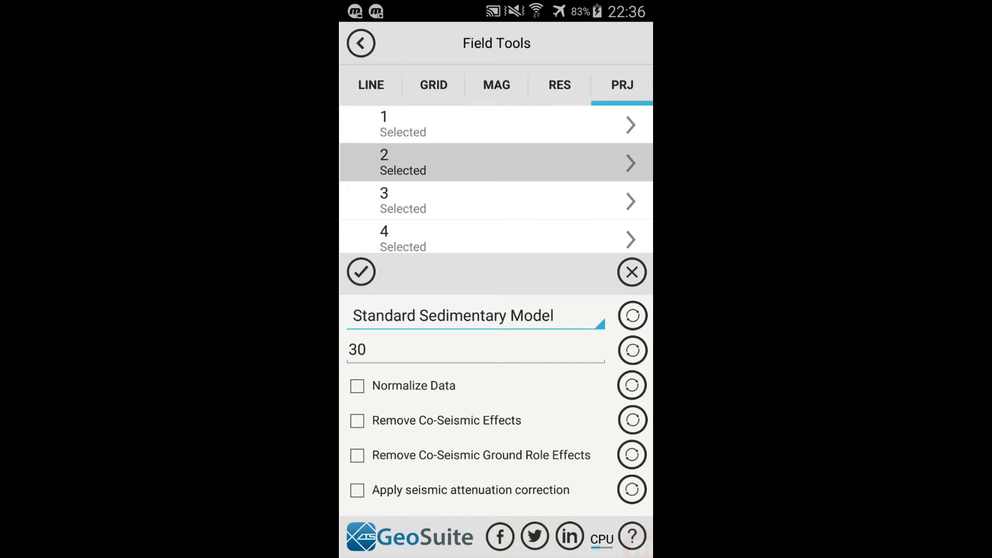
- Enable Normalize Data, both Remove Co-Seismic options, and seismic attenuation correction
left_click(356, 385)
left_click(356, 420)
left_click(357, 456)
left_click(356, 489)
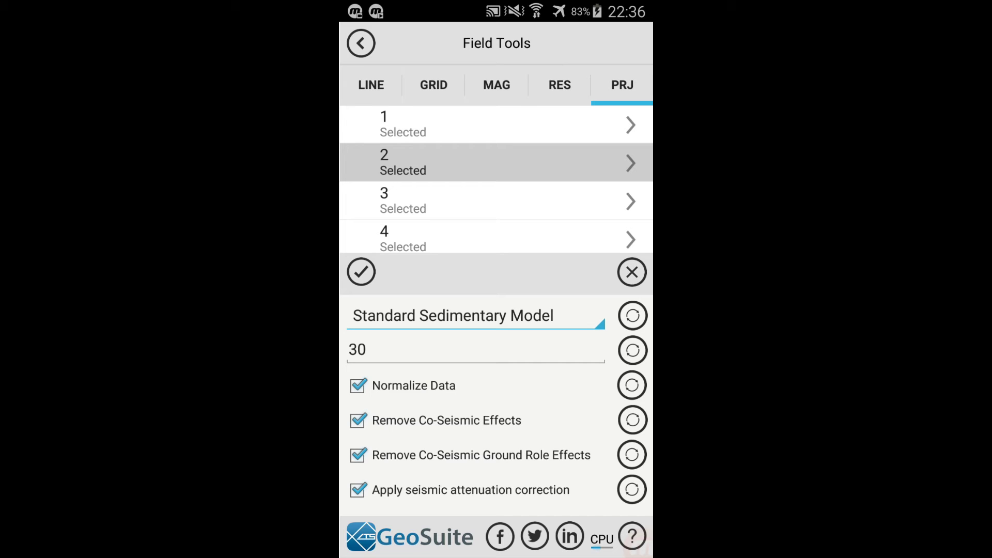
- Apply the resistivity settings to the selected points and confirm the update notice
left_click(633, 350)
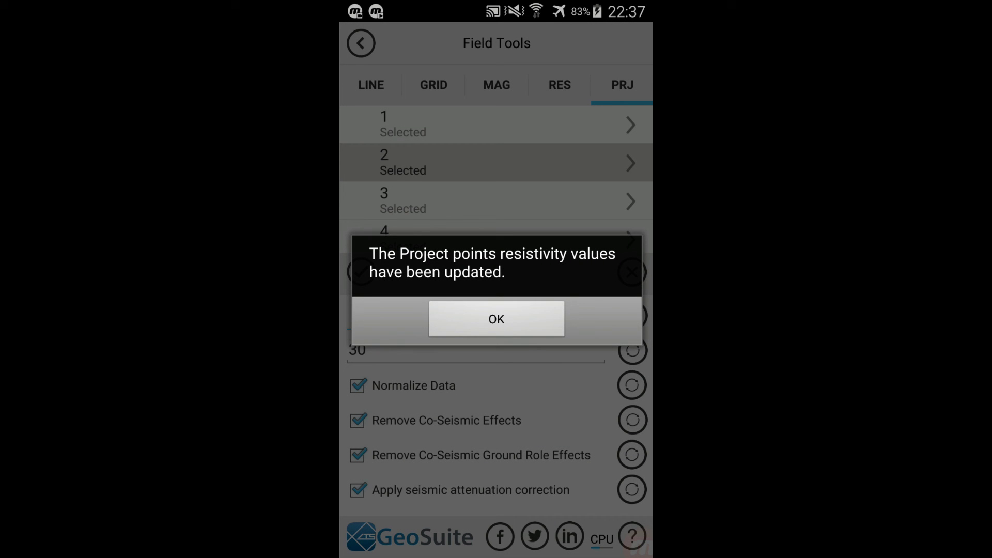
left_click(505, 316)
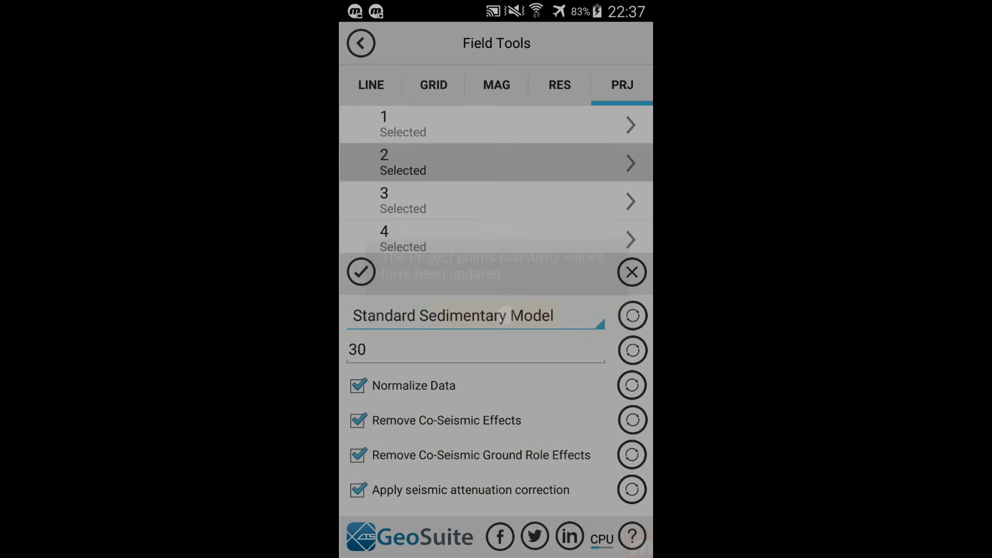